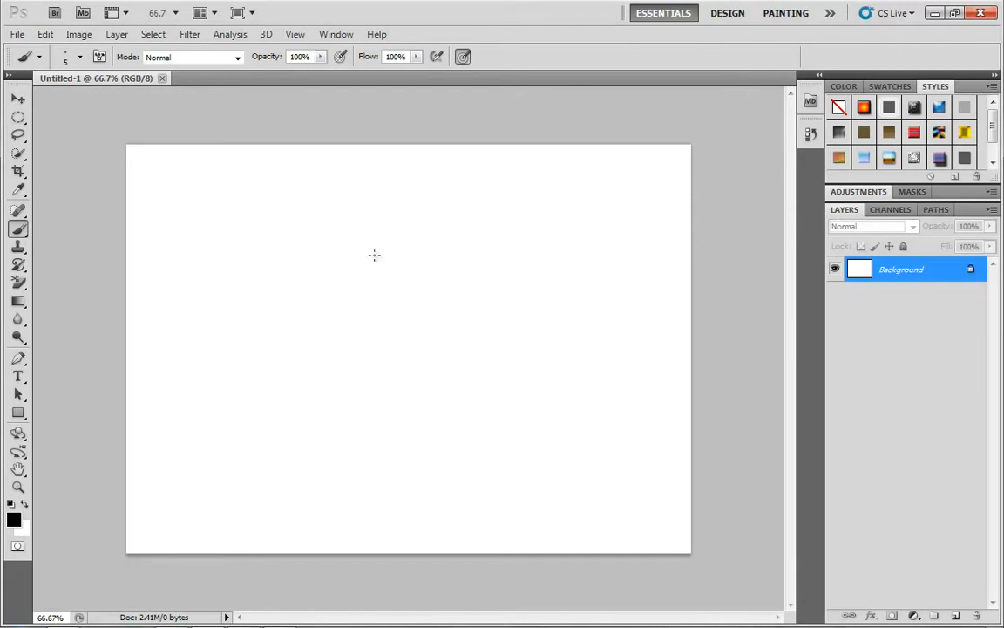
Paint a black stick figure with an oval head, crossed arms, bent legs and a frowning face on the Background layer.
mouse_move(400, 232)
left_mouse_down()
mouse_move(426, 274)
mouse_move(402, 234)
left_mouse_up()
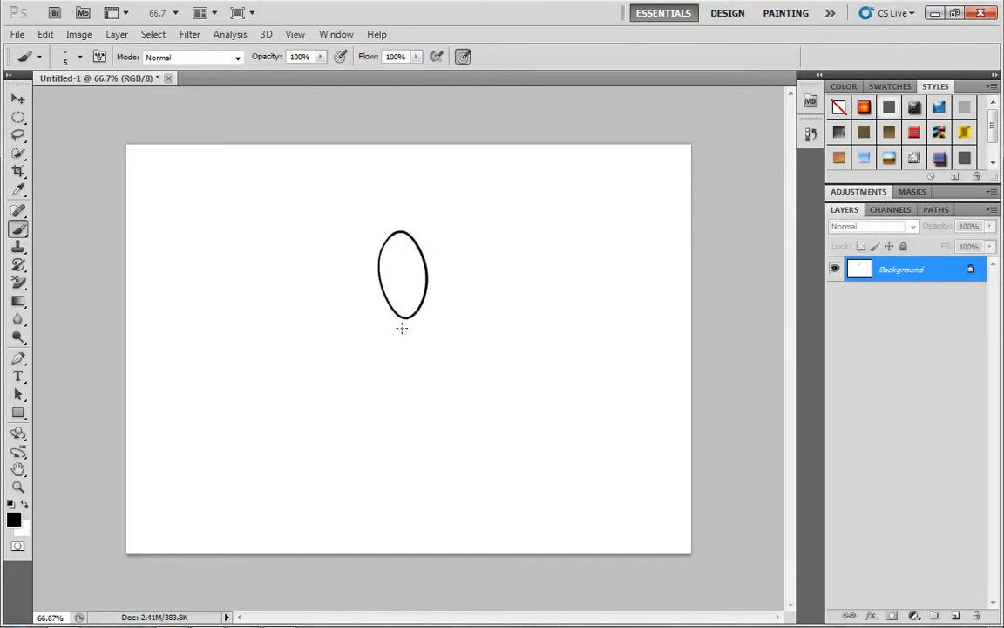
mouse_move(404, 321)
left_mouse_down()
mouse_move(390, 407)
mouse_move(433, 497)
left_mouse_up()
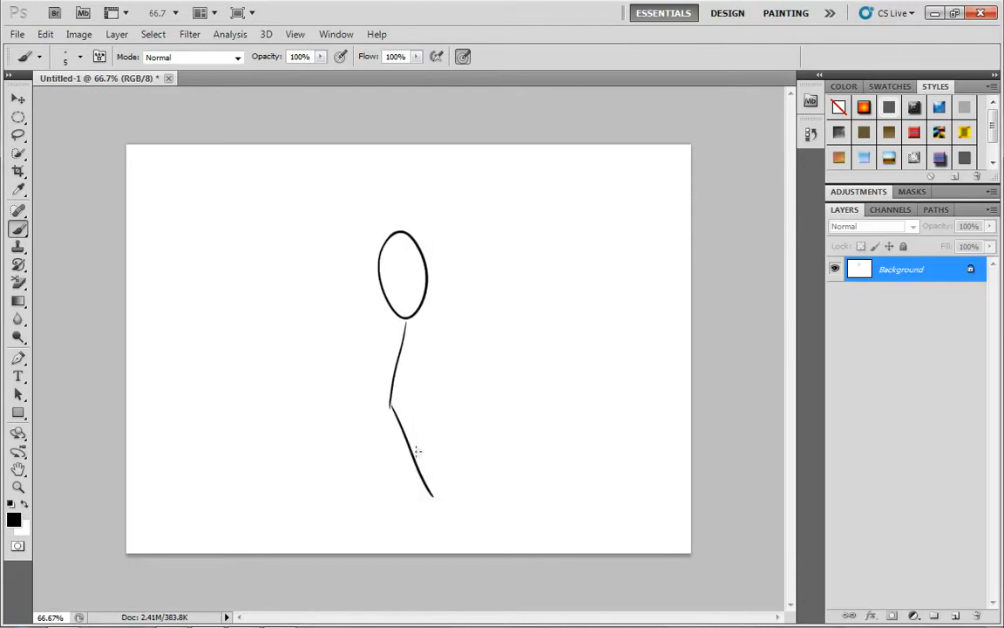
mouse_move(392, 407)
left_mouse_down()
mouse_move(418, 431)
mouse_move(396, 462)
left_mouse_up()
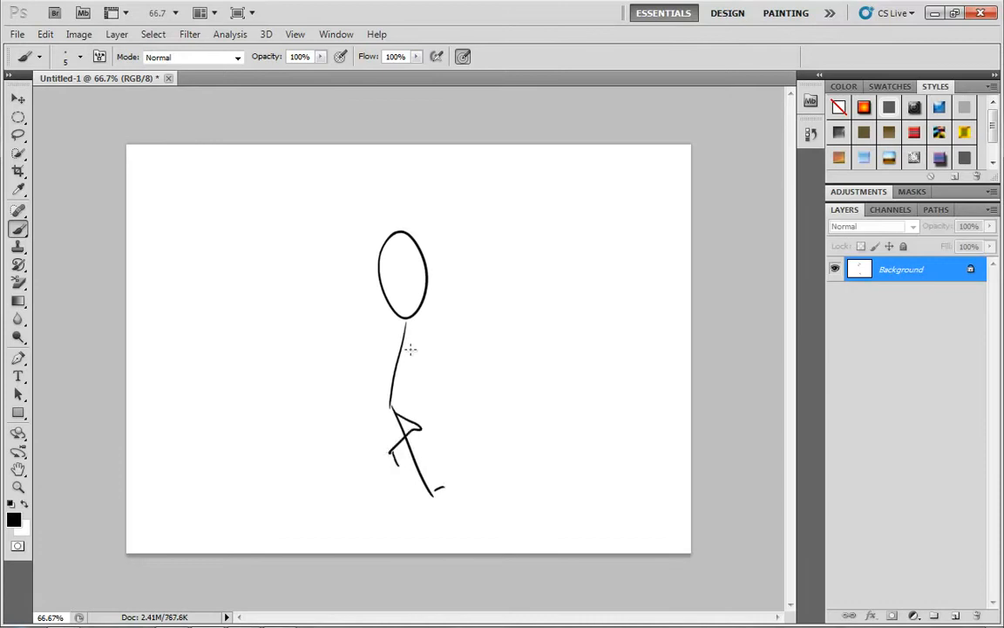
mouse_move(403, 344)
left_mouse_down()
mouse_move(382, 376)
mouse_move(428, 372)
left_mouse_up()
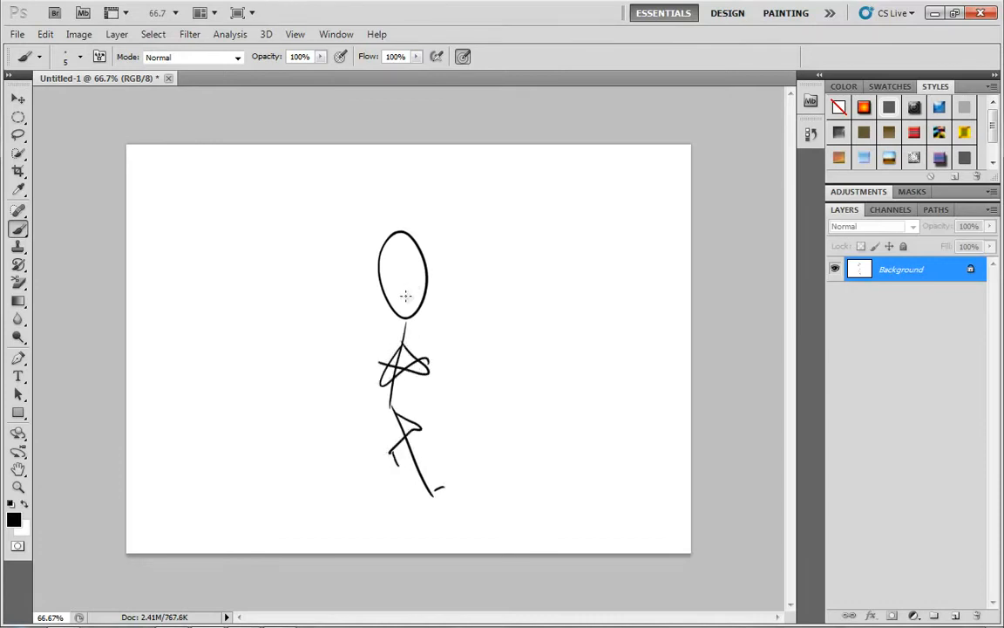
mouse_move(403, 295)
left_mouse_down()
mouse_move(423, 285)
mouse_move(413, 264)
left_mouse_up()
Try to move the stick figure on the locked Background layer, and remove the drawing from the canvas.
key("v")
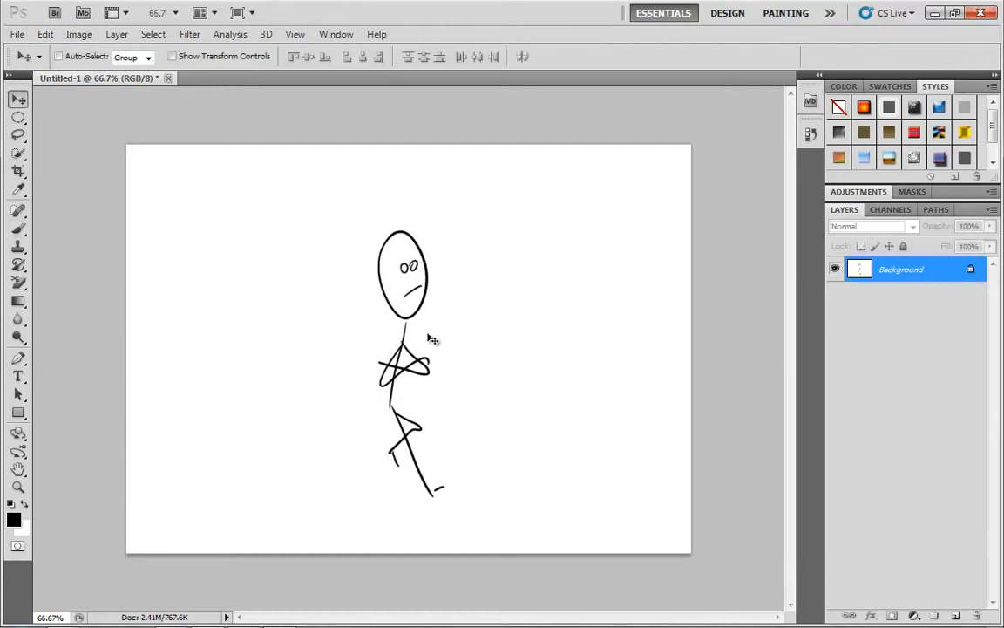
left_click_drag(408, 335, 490, 288)
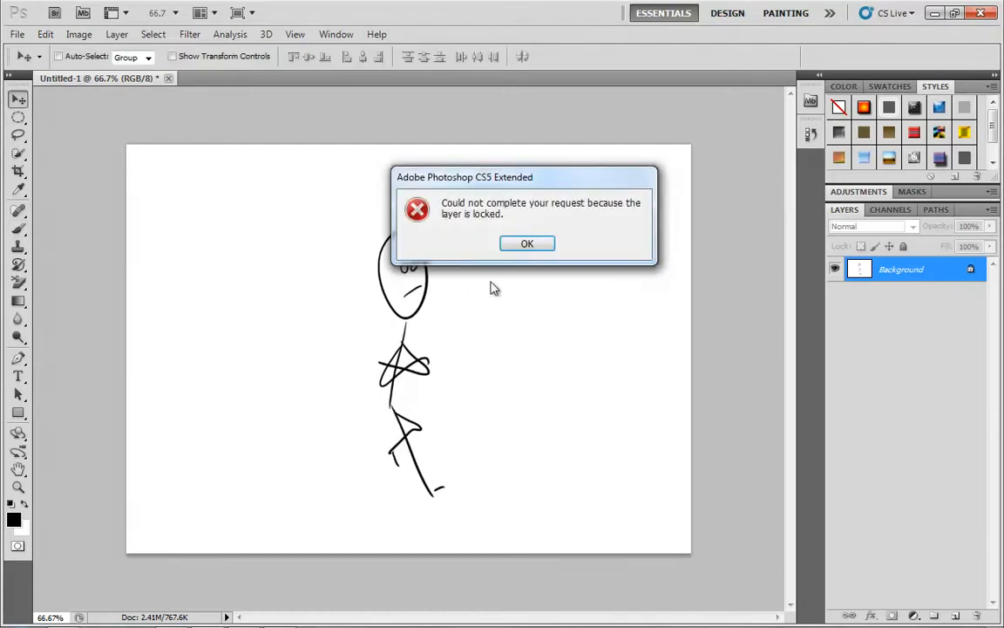
left_click(528, 243)
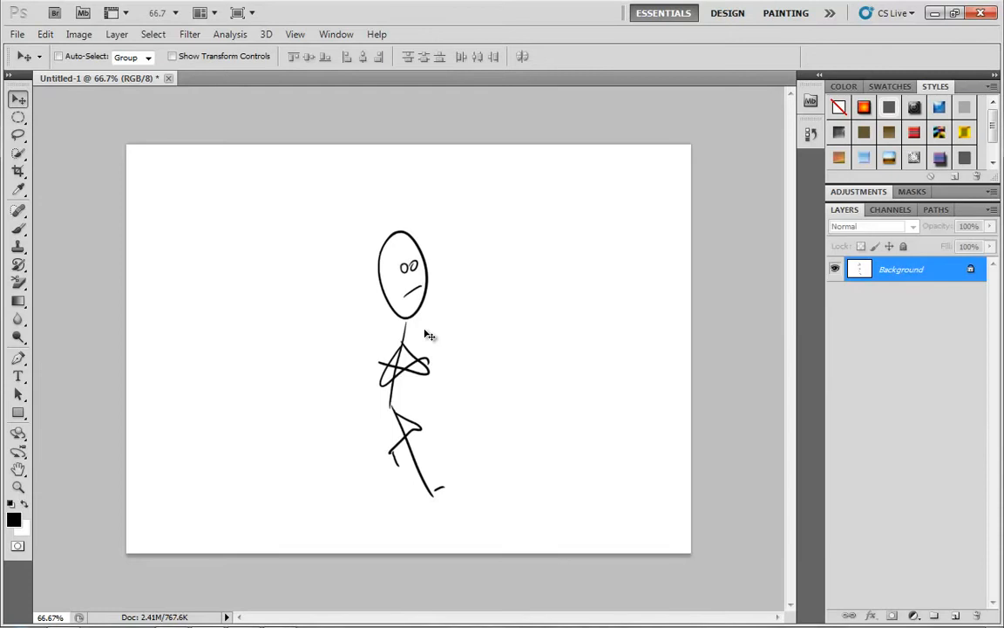
mouse_move(453, 565)
left_mouse_down()
mouse_move(416, 334)
mouse_move(423, 288)
mouse_move(387, 272)
mouse_move(386, 236)
mouse_move(406, 308)
left_mouse_up()
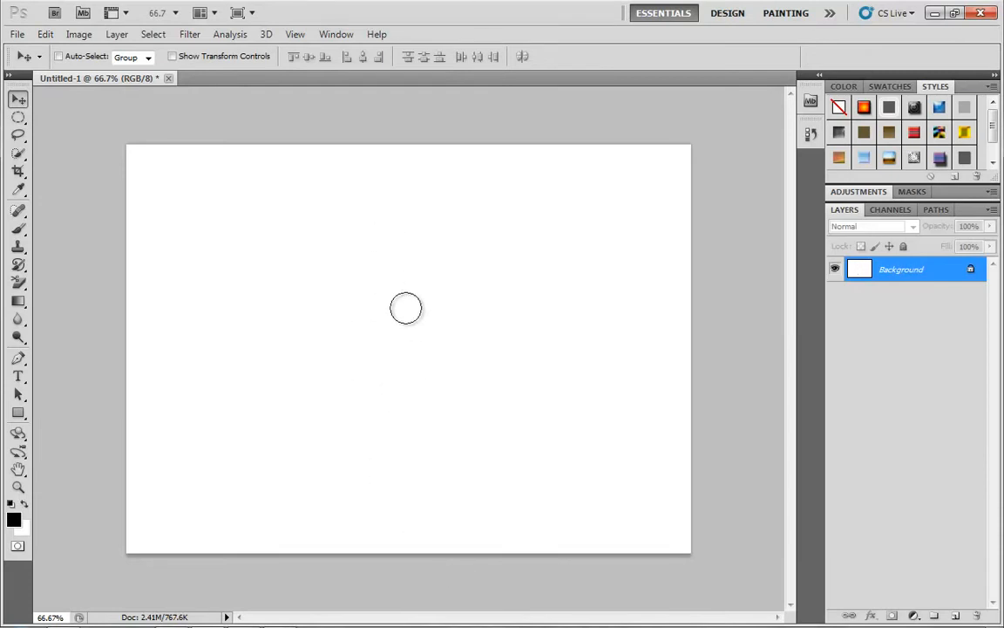
Add a new layer, paint a smiling stick figure with crossed arms on it, and shift the figure with the Move tool.
left_click(956, 617)
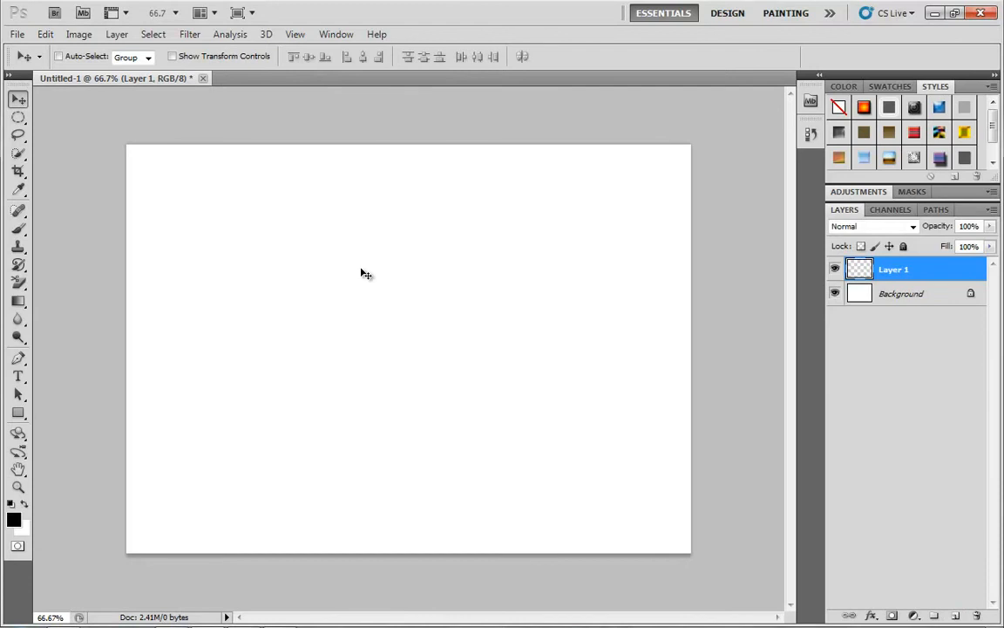
key("b")
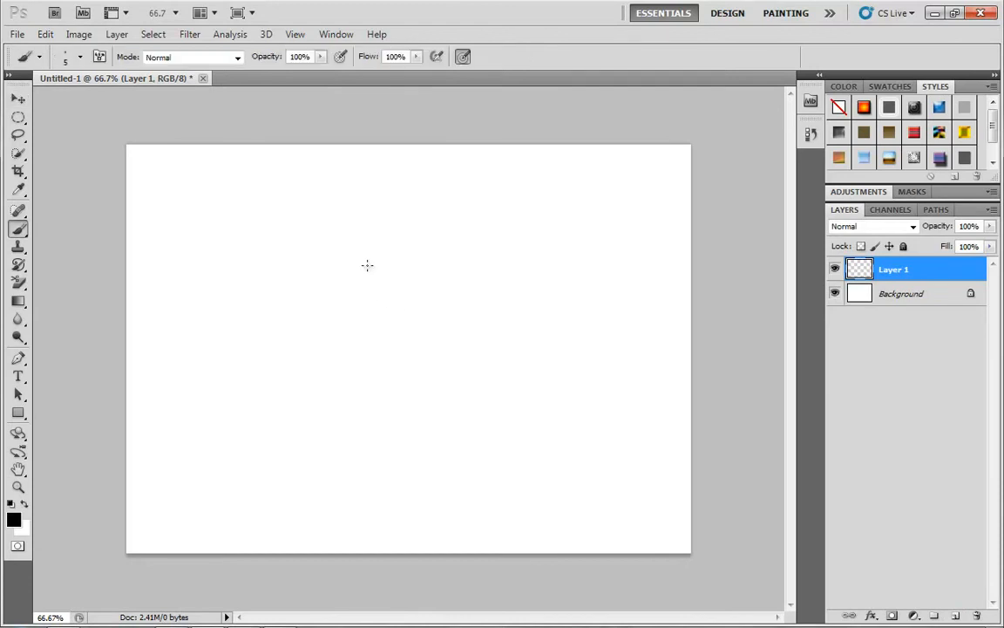
left_click_drag(366, 267, 420, 490)
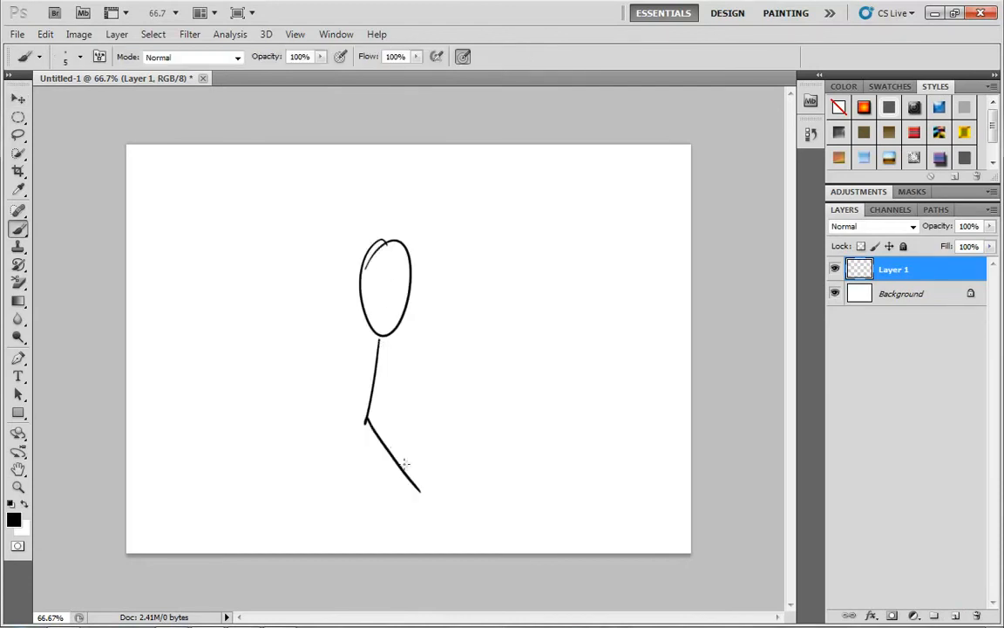
mouse_move(367, 422)
left_mouse_down()
mouse_move(381, 469)
mouse_move(441, 482)
left_mouse_up()
mouse_move(373, 358)
left_mouse_down()
mouse_move(352, 394)
mouse_move(373, 356)
left_mouse_up()
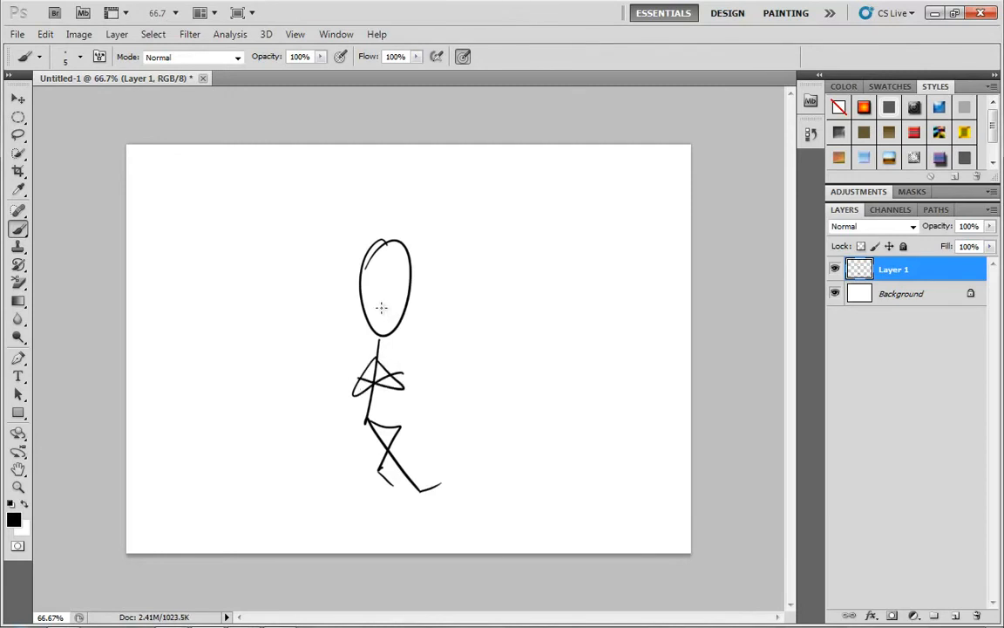
mouse_move(381, 298)
left_mouse_down()
mouse_move(403, 291)
mouse_move(403, 278)
left_mouse_up()
left_click(17, 99)
left_click_drag(409, 296, 386, 353)
Try enlarging the stick figure to about 114% and rotating it about -93° with Free Transform.
key("ctrl+t")
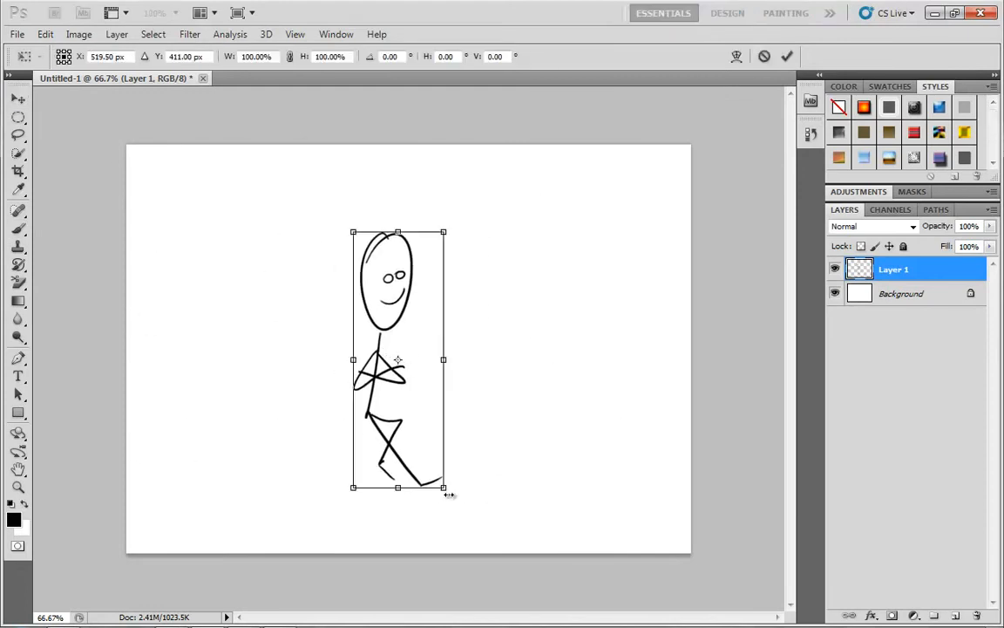
left_click_drag(444, 488, 605, 259)
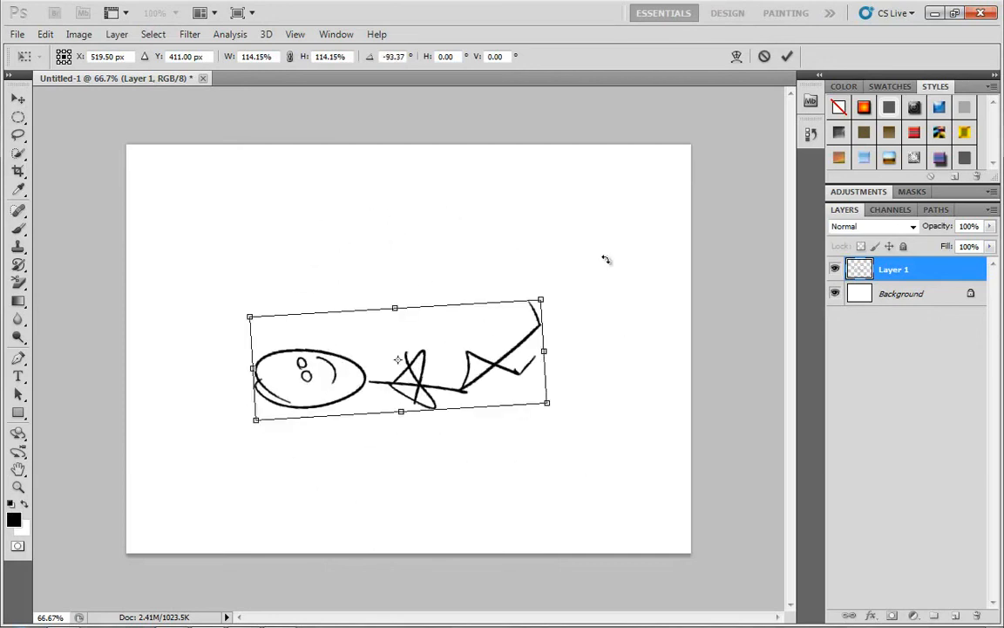
key("Escape")
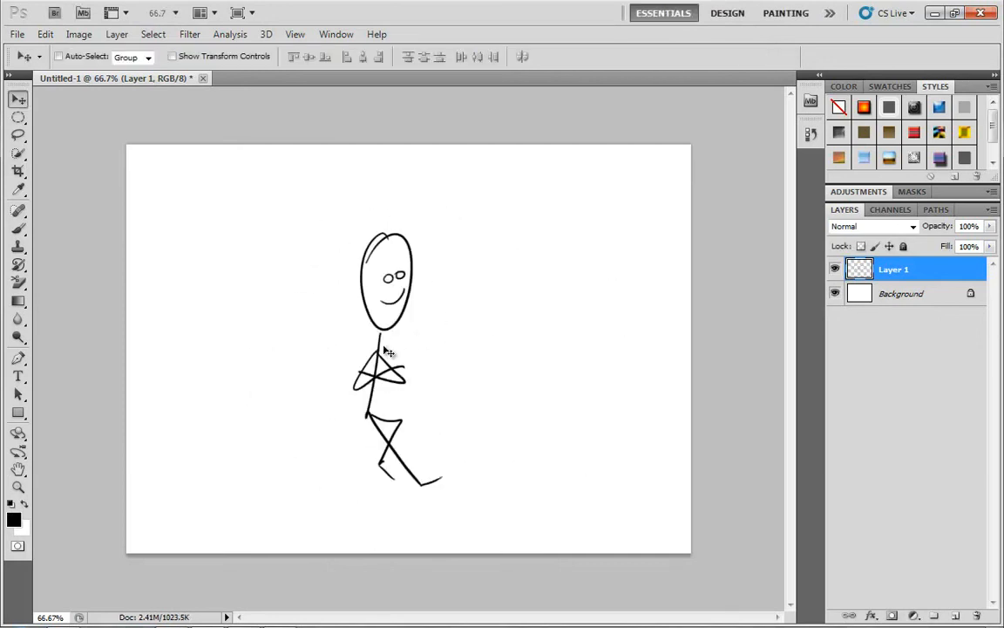
Move the stick figure layer across the canvas to a spot slightly above and beside its previous place.
left_click_drag(351, 317, 504, 287)
left_click_drag(447, 312, 282, 323)
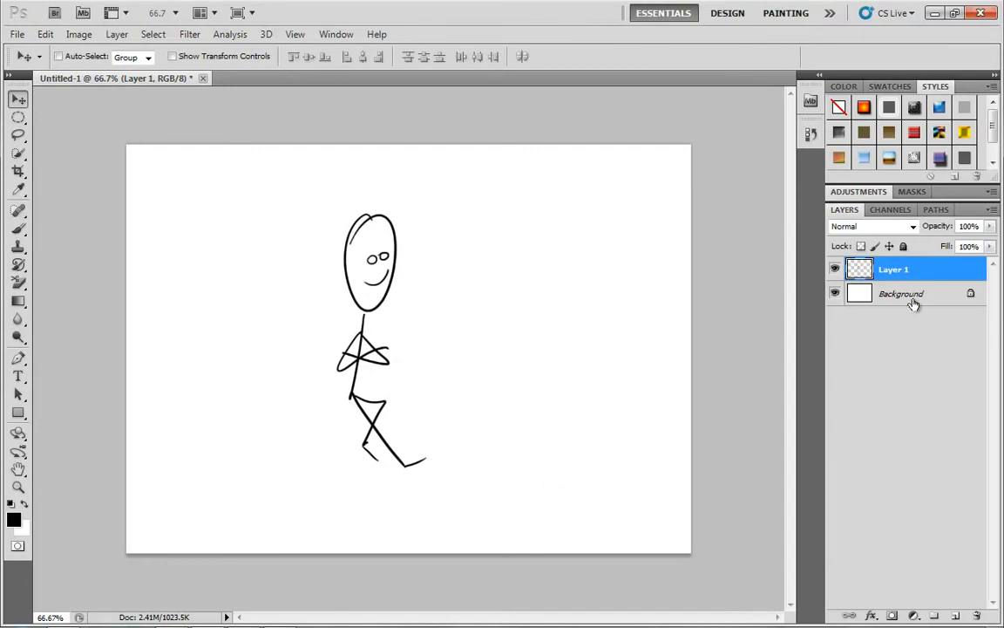
Open the image Koala.jpg.
left_click(17, 34)
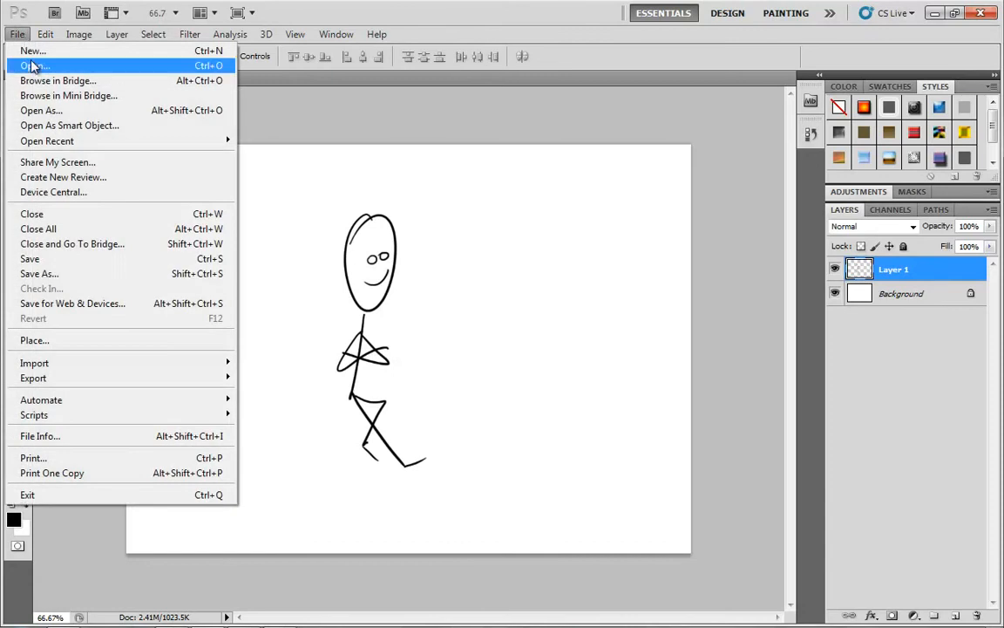
left_click(32, 66)
double_click(405, 257)
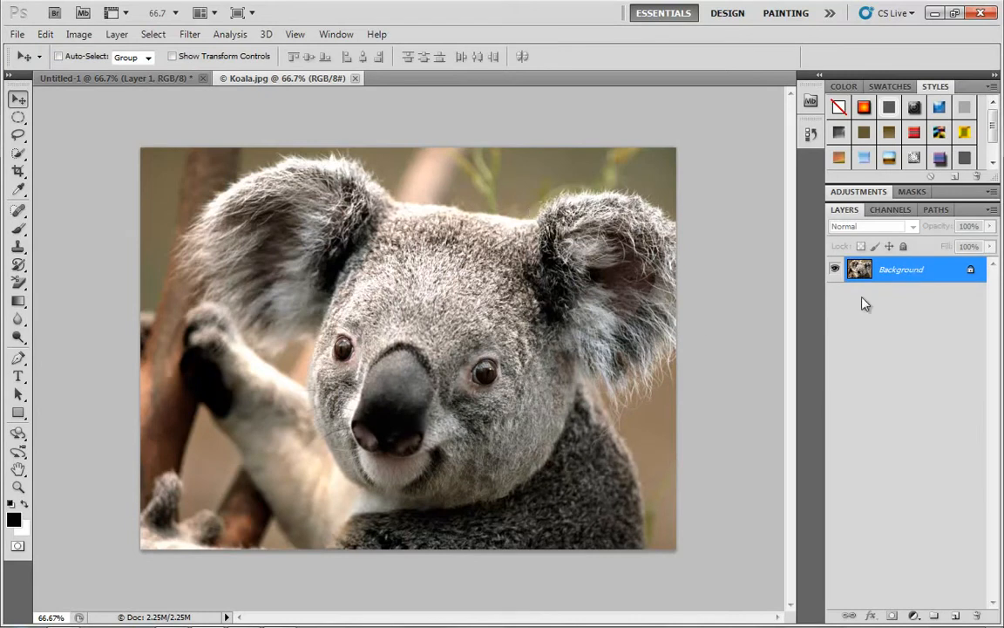
Convert the koala photo's locked Background into a regular layer named Layer 0 and try moving it.
double_click(940, 271)
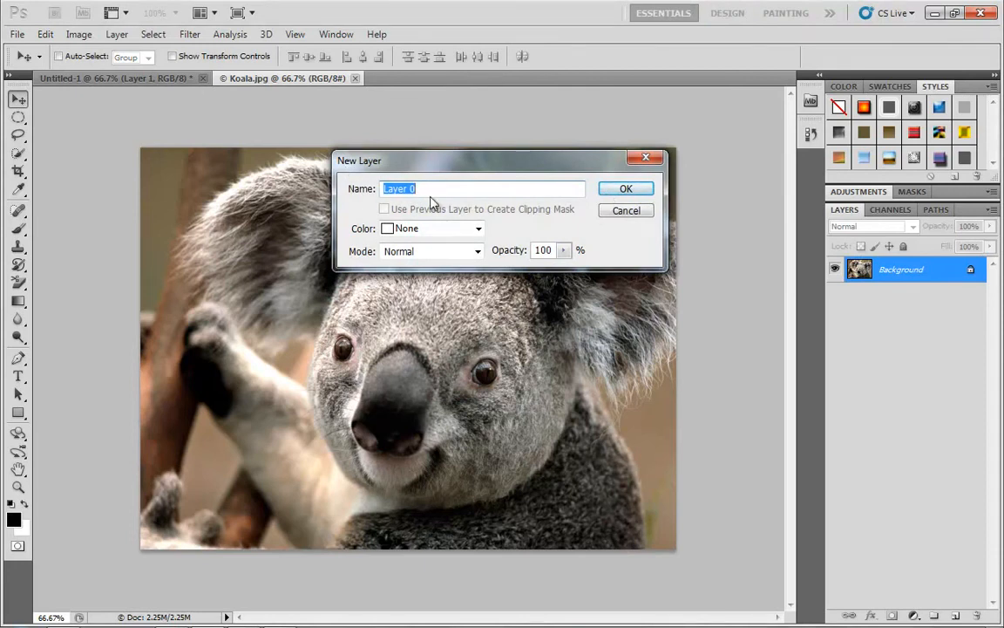
left_click(628, 191)
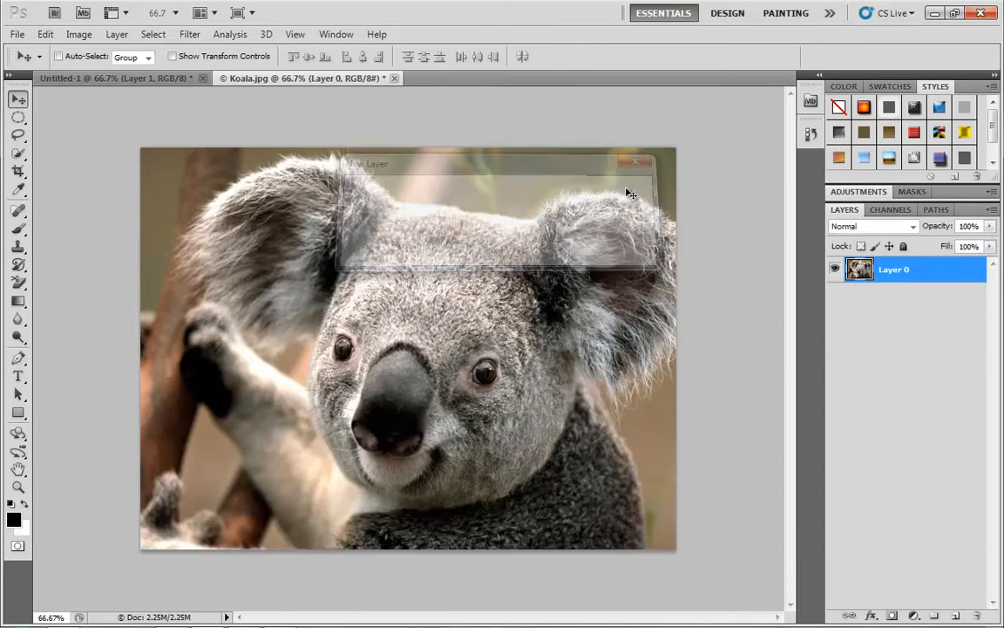
left_click_drag(495, 311, 422, 274)
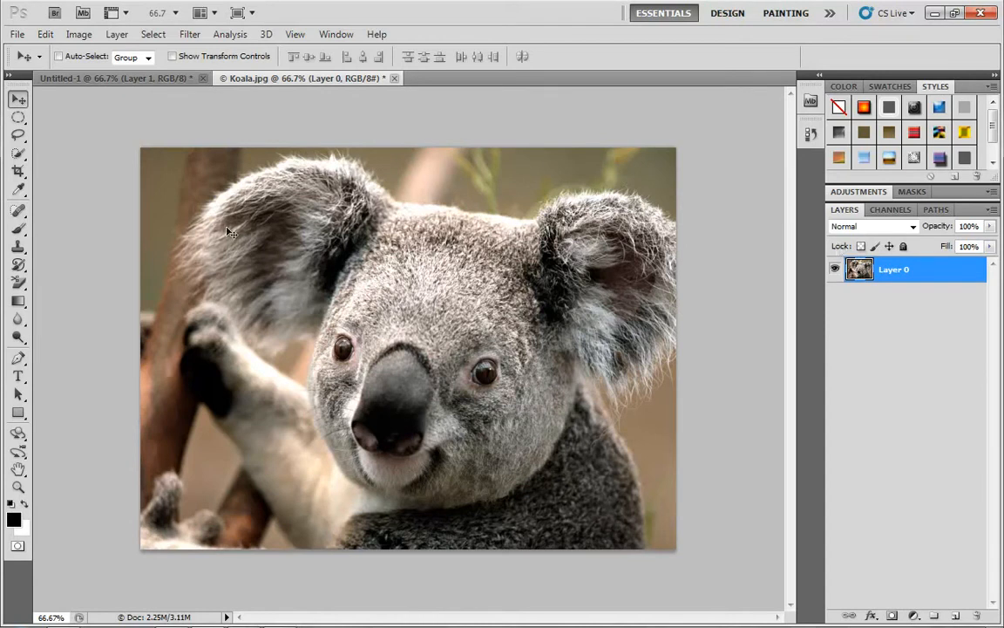
Examine the blending options and layer effects available for Layer 0 without applying any.
left_click(873, 616)
left_click(876, 425)
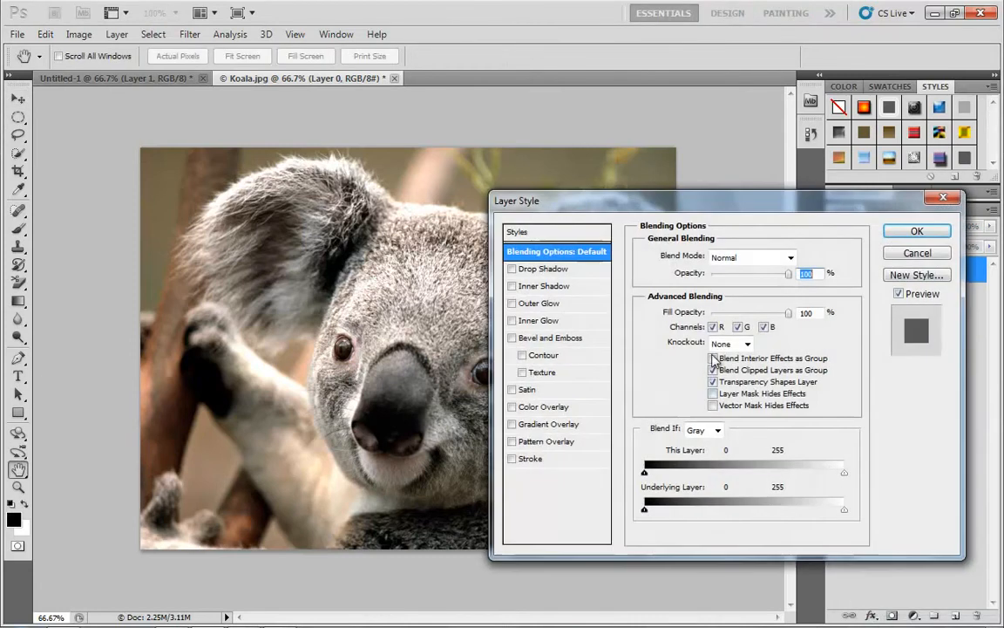
left_click(917, 253)
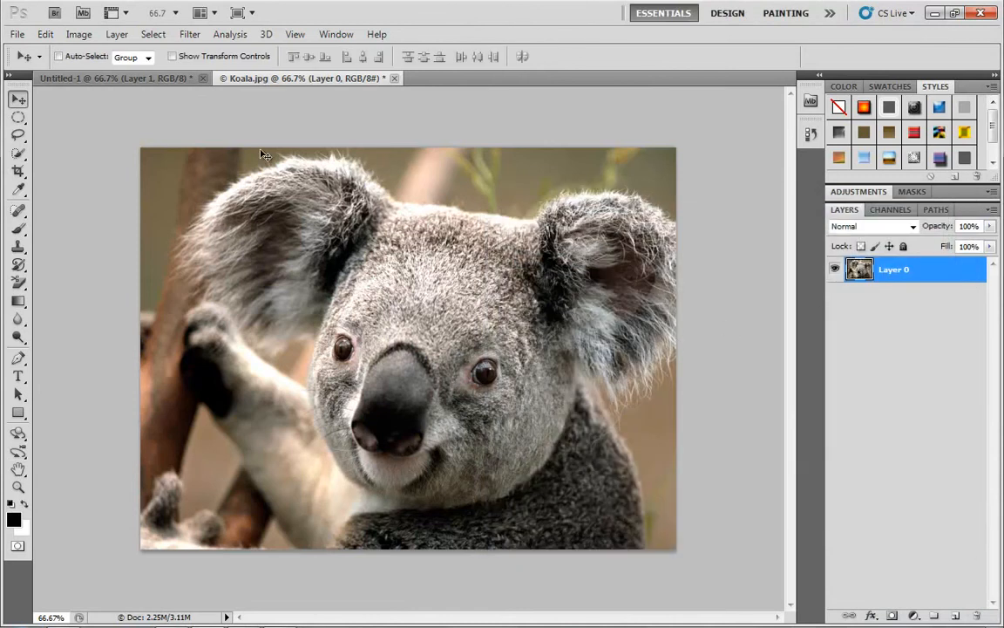
Convert Layer 0 of the koala photo back into a Background layer.
left_click(116, 35)
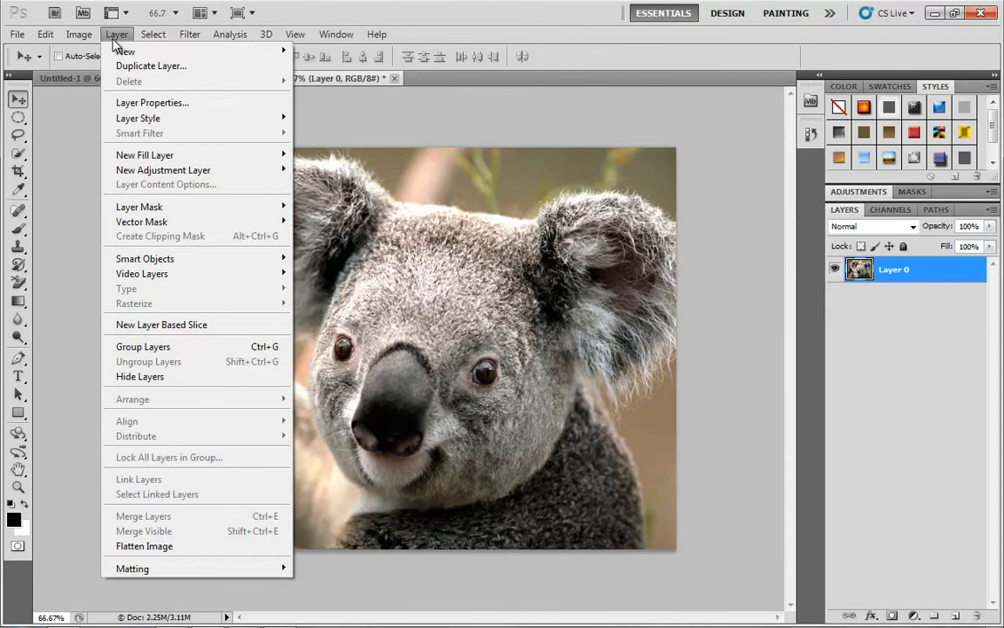
mouse_move(126, 52)
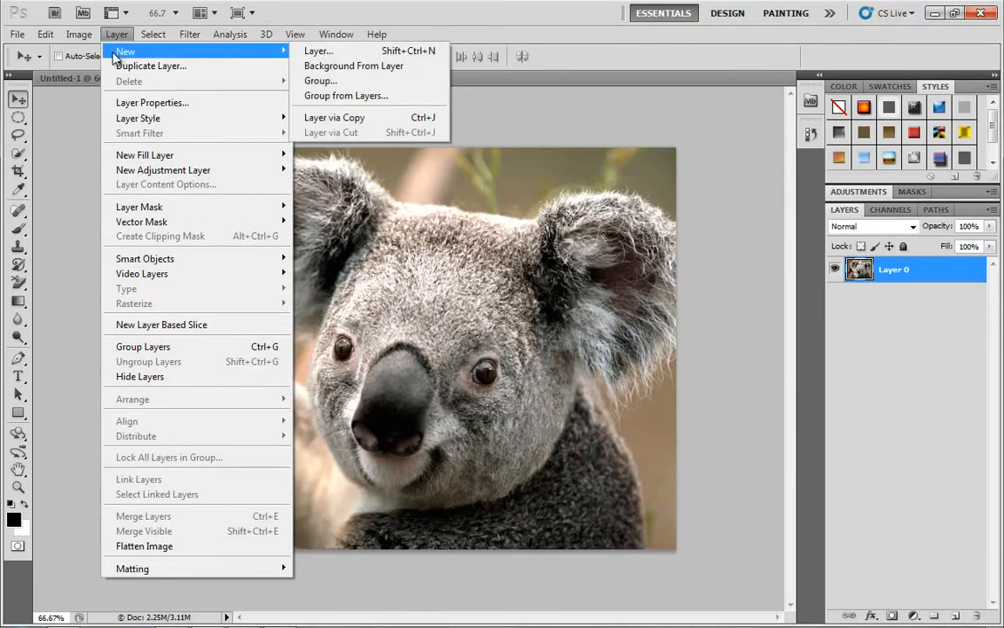
left_click(381, 67)
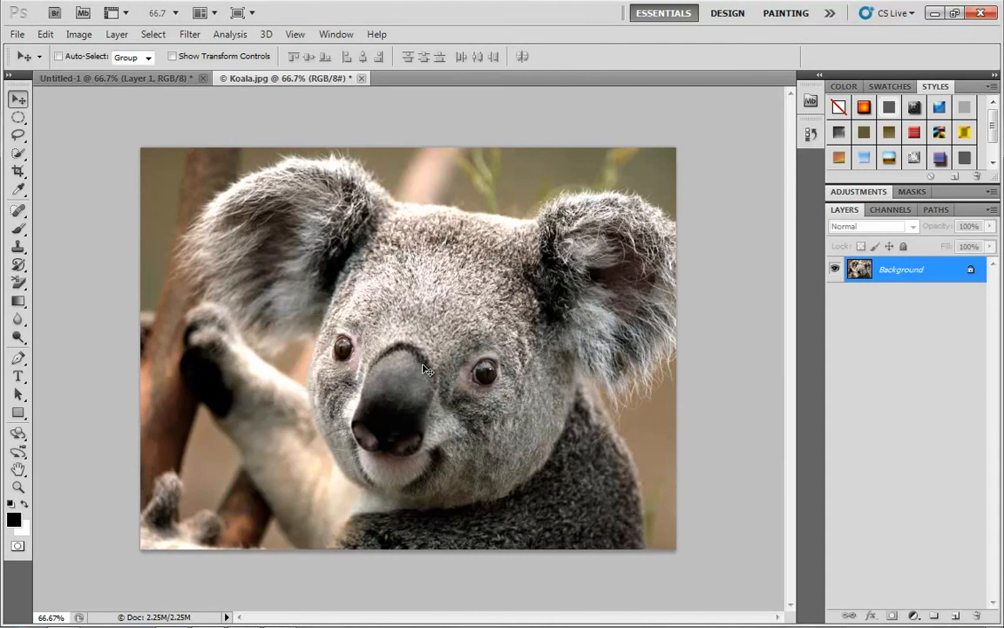
Choose the Brush tool and set the foreground color to red #c92424.
key("b")
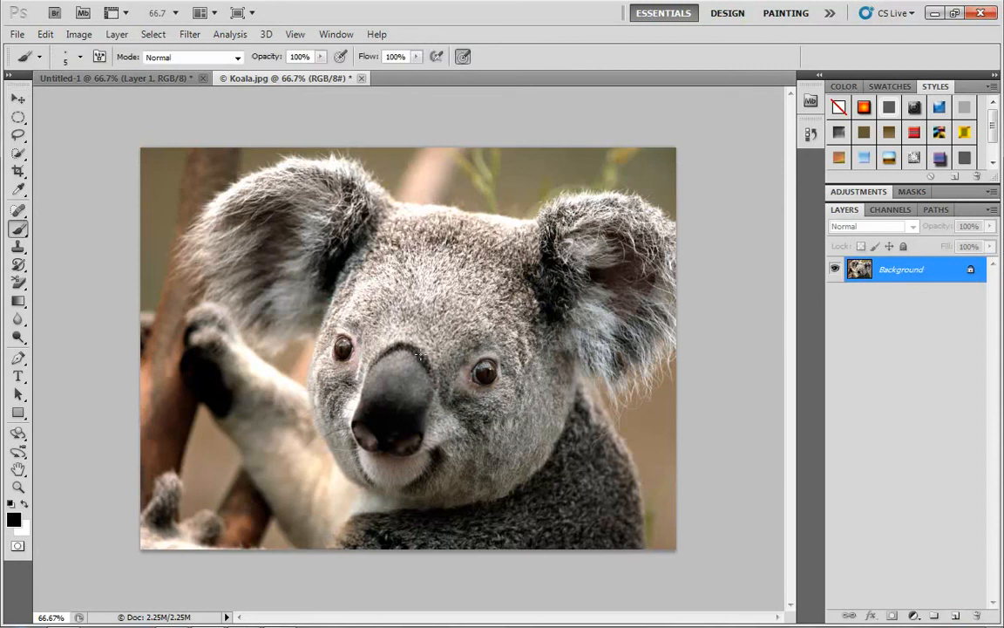
left_click(13, 520)
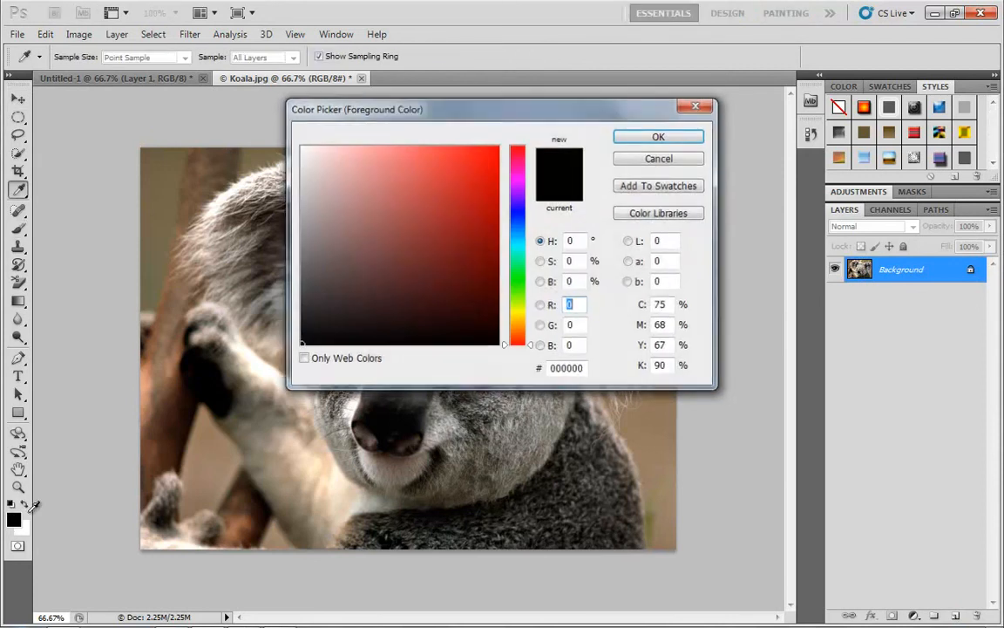
left_click(459, 186)
left_click(463, 206)
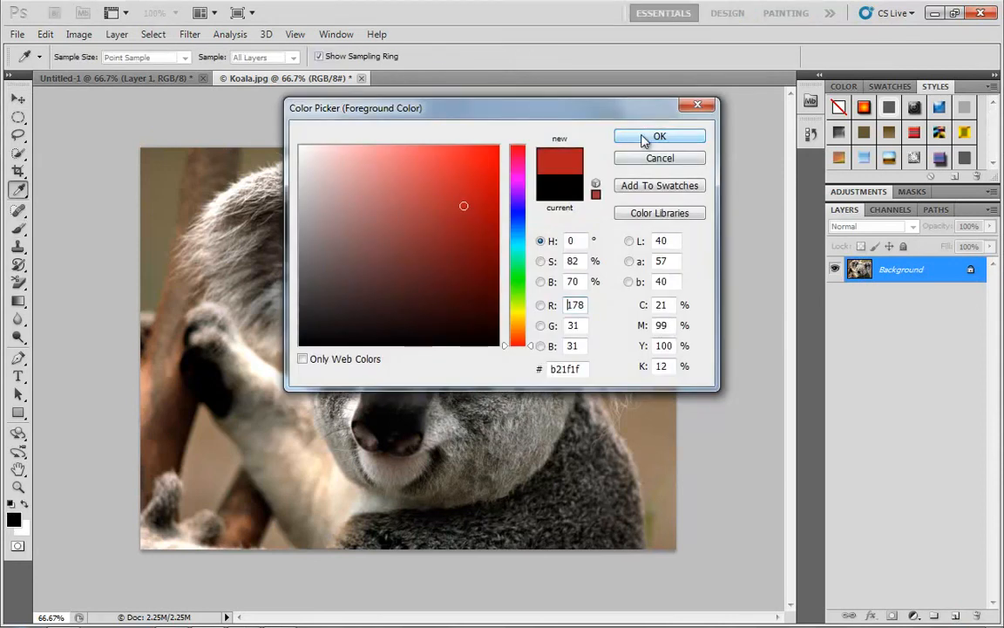
left_click(479, 167)
left_click(462, 187)
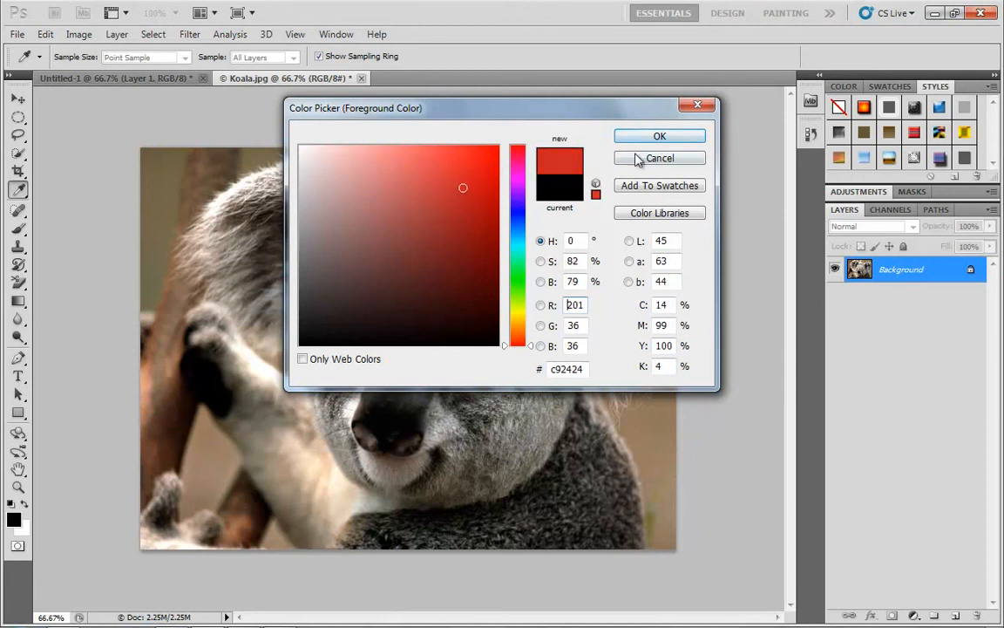
left_click(636, 139)
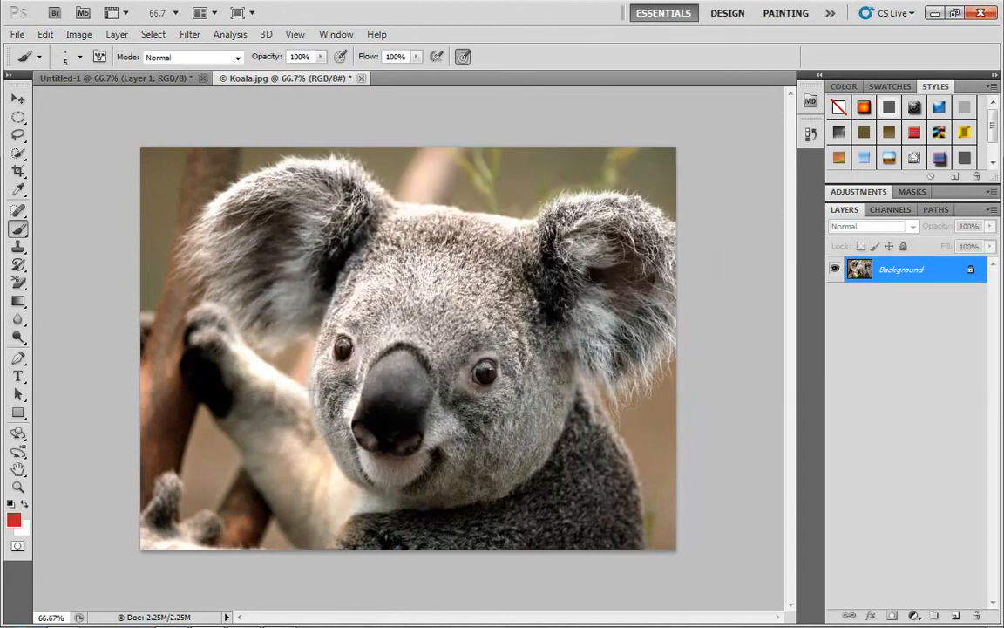
Tint a patch of the koala's forehead red with the brush in Color mode at size 70.
left_click(237, 58)
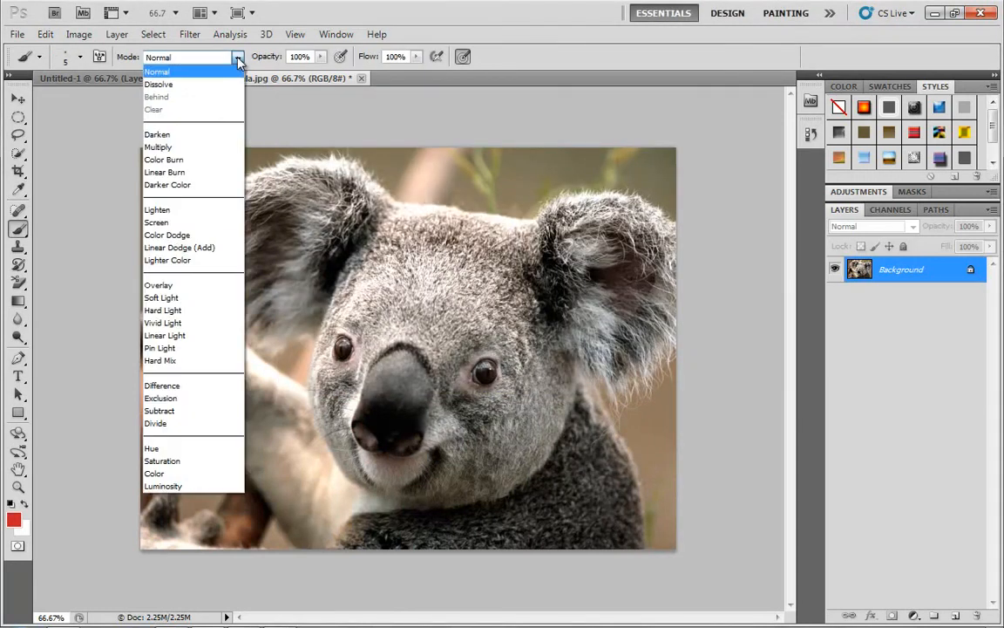
left_click(163, 475)
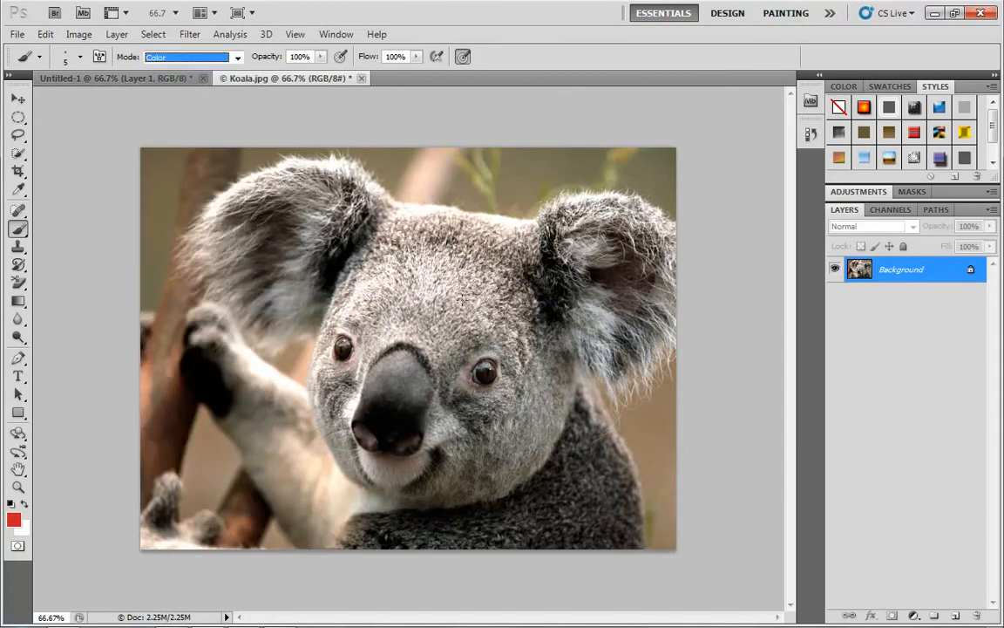
key("bracketright")
key("bracketright")
key("bracketright")
key("bracketright")
key("bracketright")
key("bracketright")
key("bracketright")
key("bracketright")
key("bracketright")
key("bracketright")
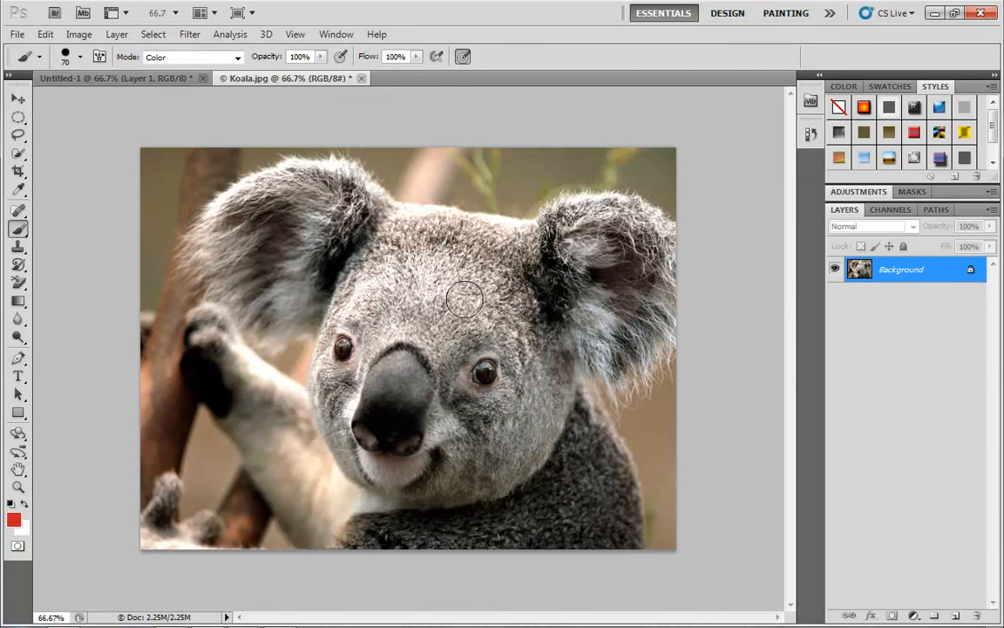
left_click_drag(447, 296, 484, 299)
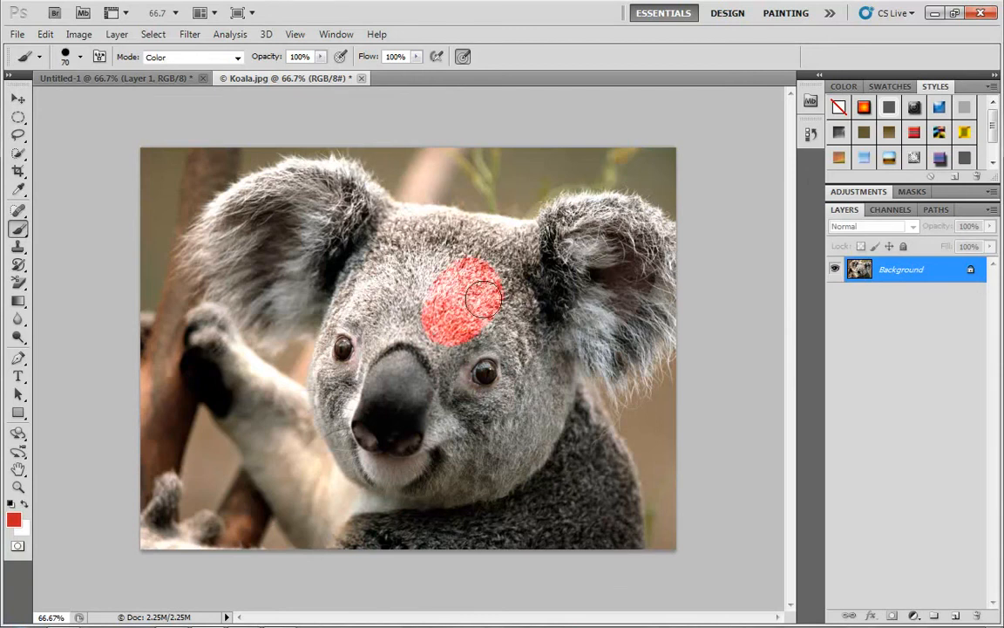
Undo the red Color-mode tint on the koala's forehead.
key("ctrl+z")
Try painting a red patch on the koala's forehead with the brush in Multiply mode, and undo it.
left_click(209, 58)
left_click(161, 150)
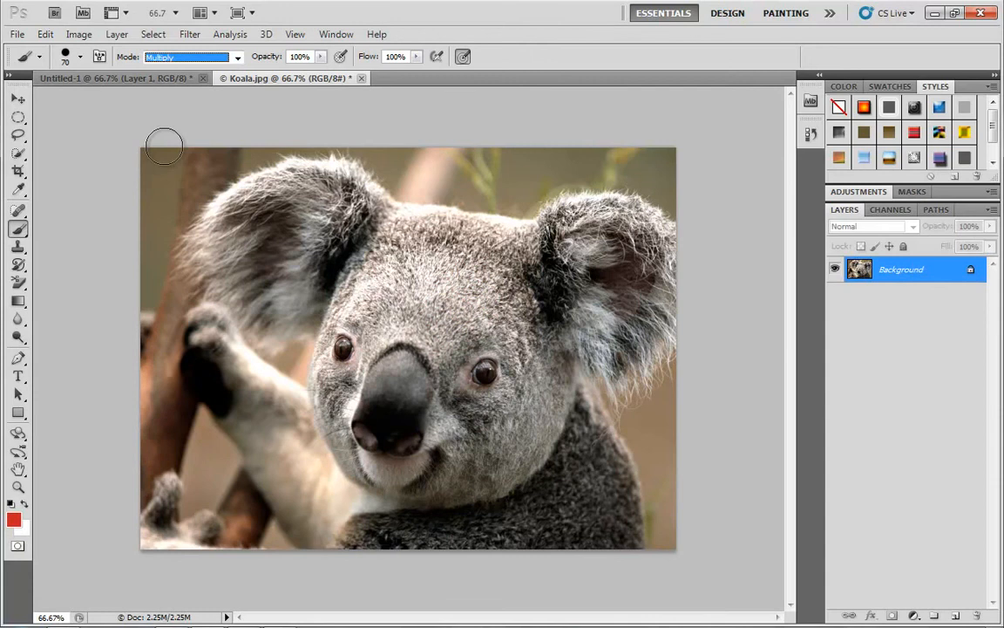
mouse_move(458, 320)
left_mouse_down()
mouse_move(493, 274)
mouse_move(448, 307)
mouse_move(490, 283)
left_mouse_up()
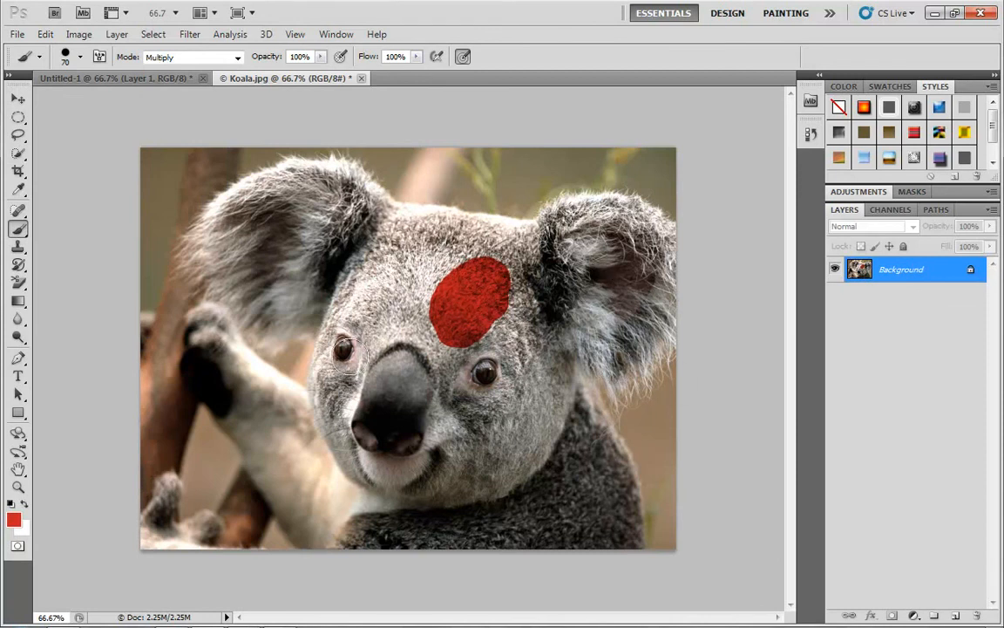
key("ctrl+z")
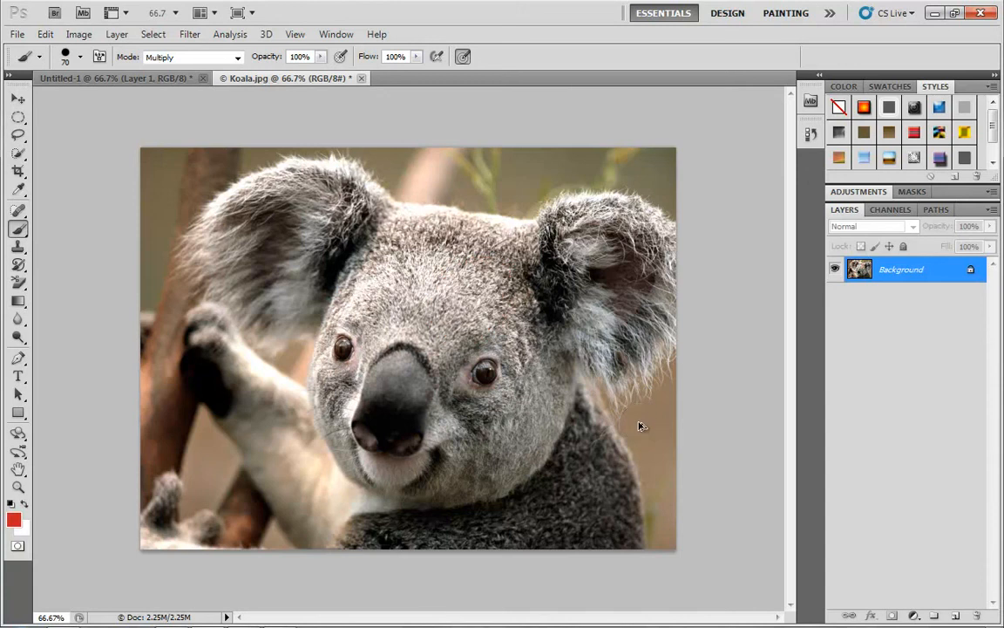
Add a new layer with Multiply blending above the Background, and return the brush mode to Normal.
left_click(956, 616)
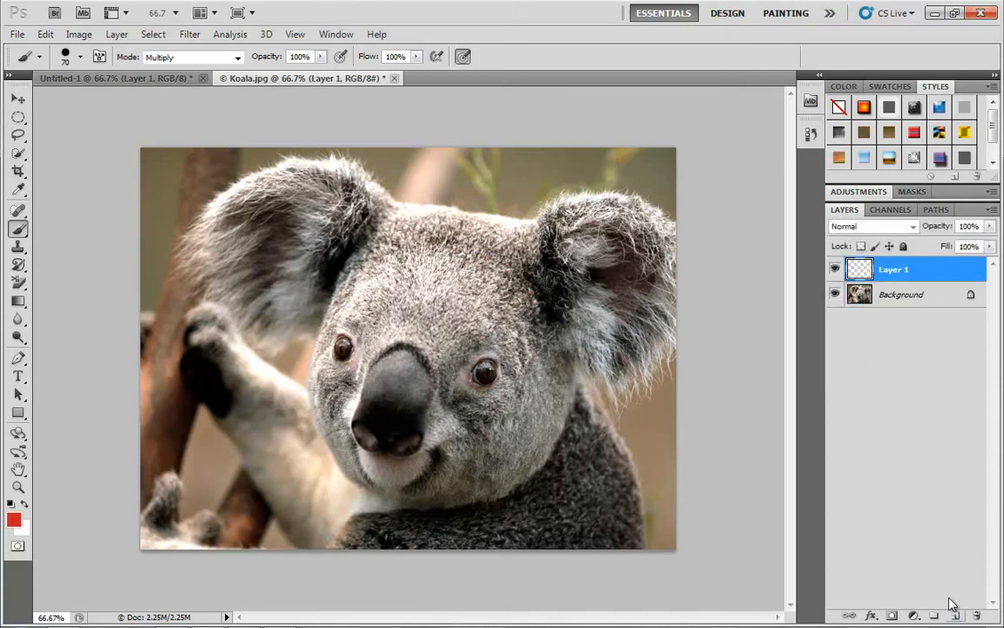
left_click(233, 59)
left_click(209, 73)
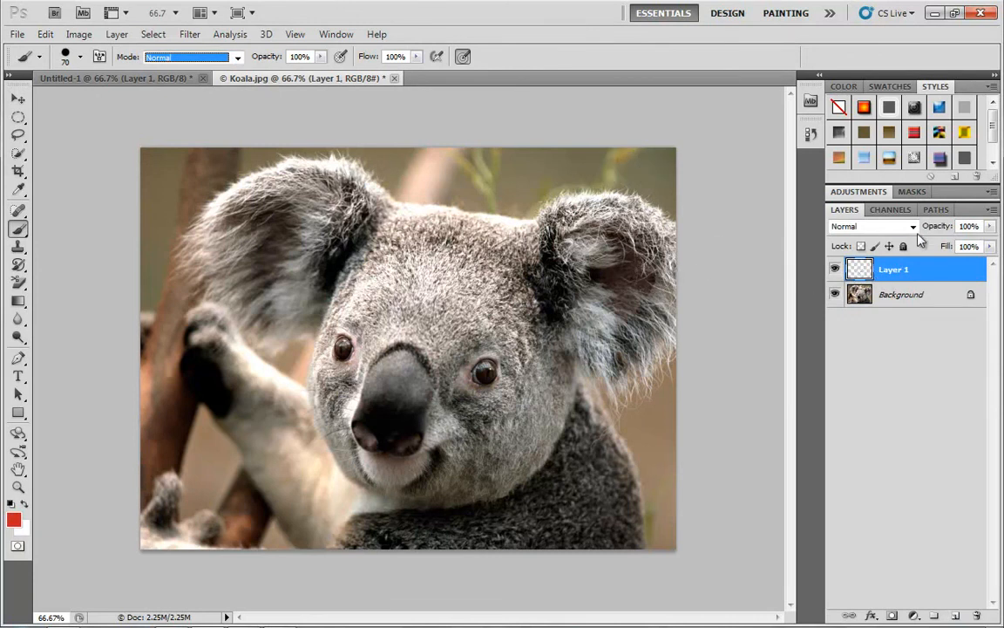
left_click(871, 226)
left_click(846, 57)
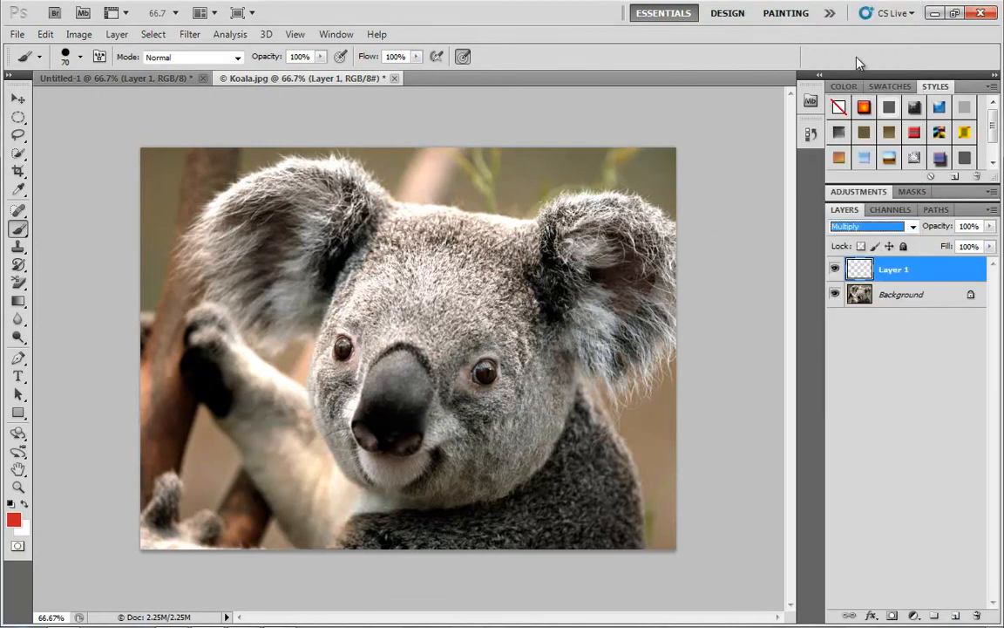
Paint a red patch on the koala's forehead on Layer 1 and move it down over the eye below.
left_click_drag(440, 322, 484, 277)
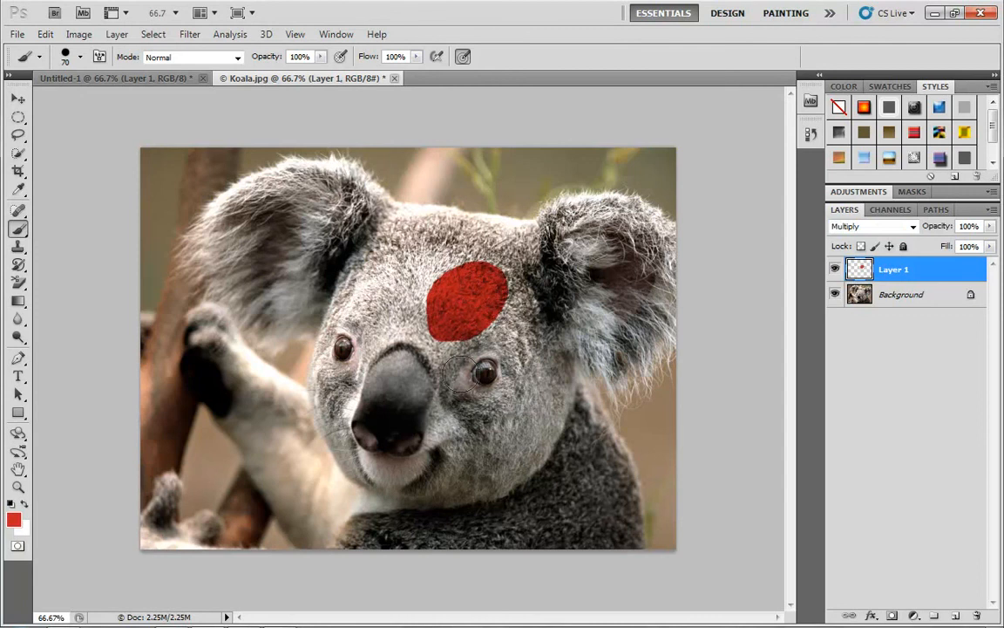
key("v")
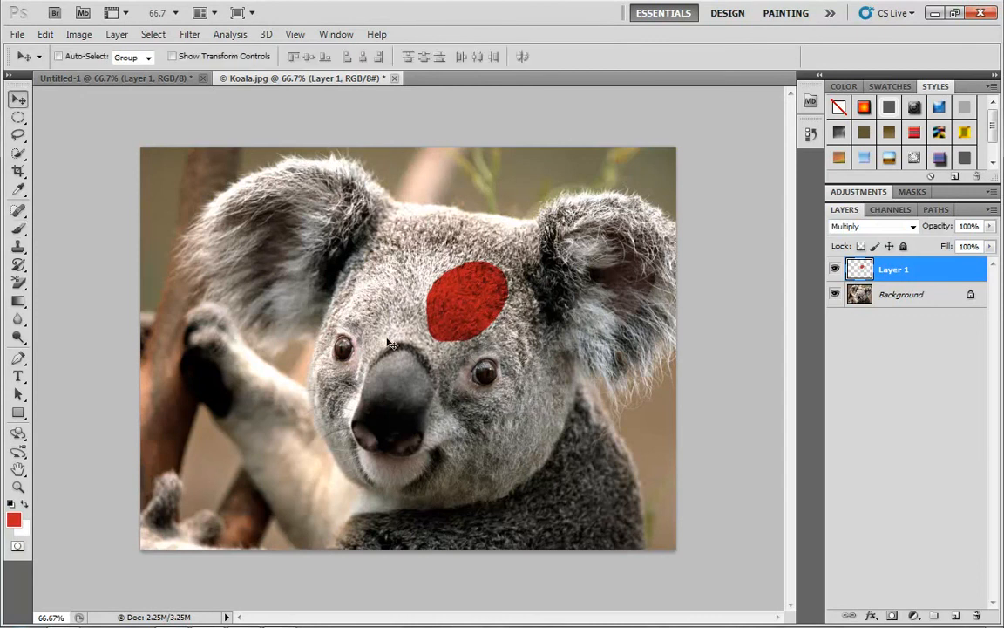
mouse_move(472, 304)
left_mouse_down()
mouse_move(455, 288)
mouse_move(497, 399)
mouse_move(503, 376)
left_mouse_up()
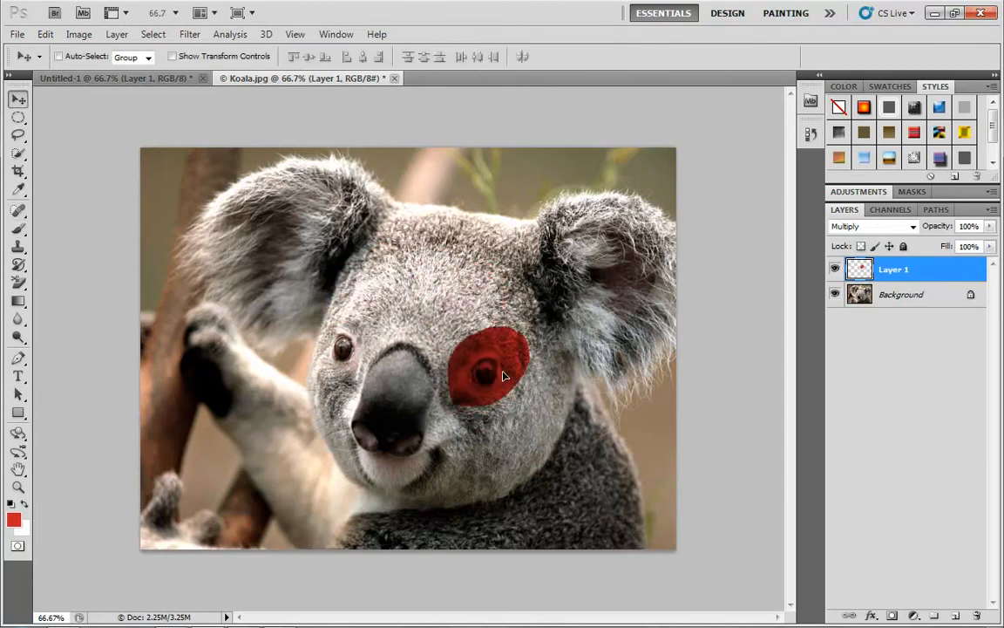
Reduce Layer 1's opacity to 27% and toggle its visibility, leaving the layer hidden.
left_click(989, 225)
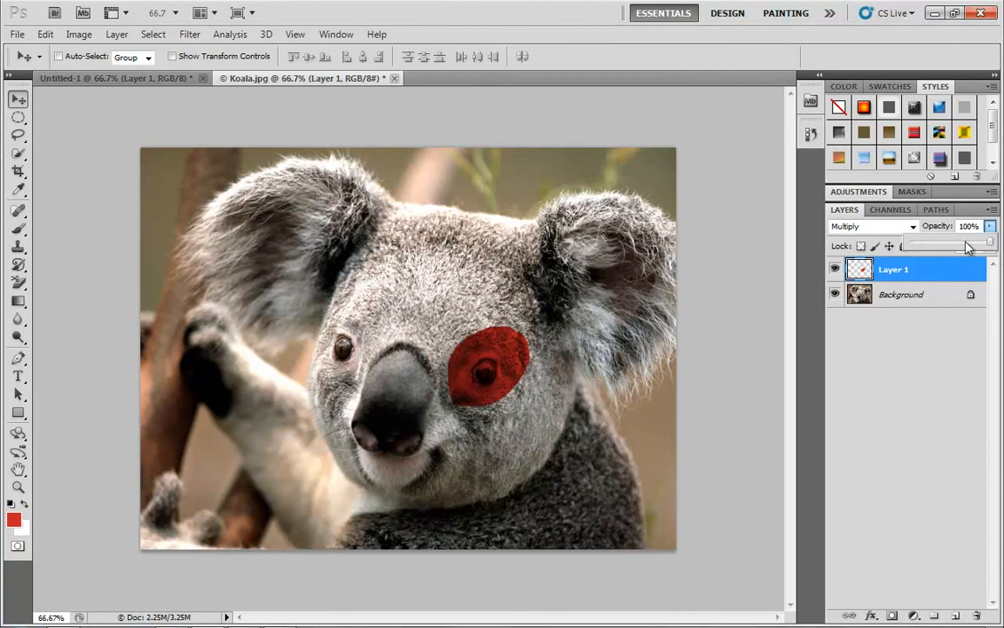
left_click_drag(986, 242, 932, 243)
left_click(836, 269)
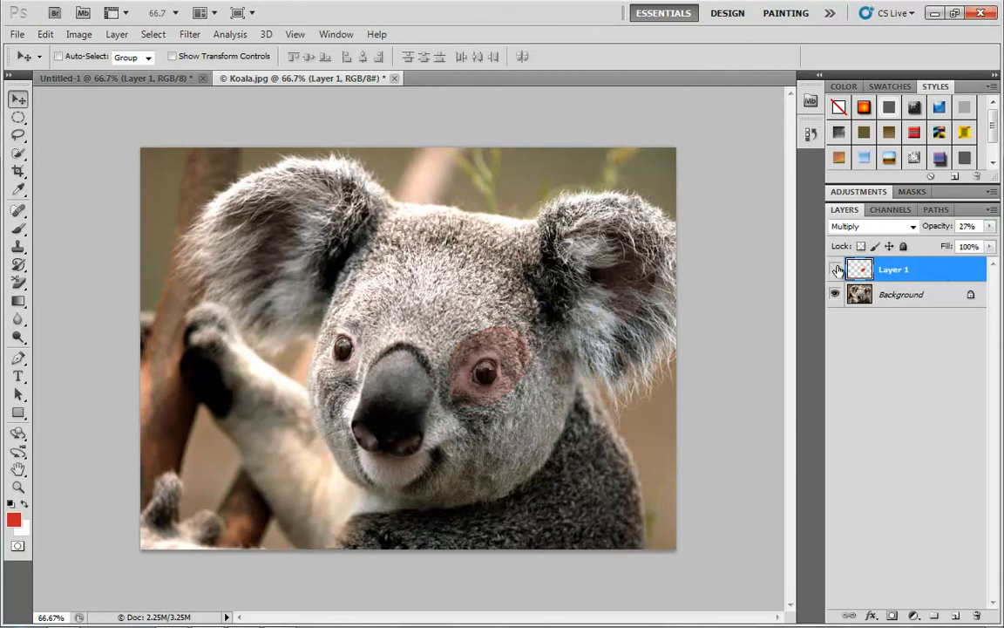
left_click(836, 270)
left_click(836, 269)
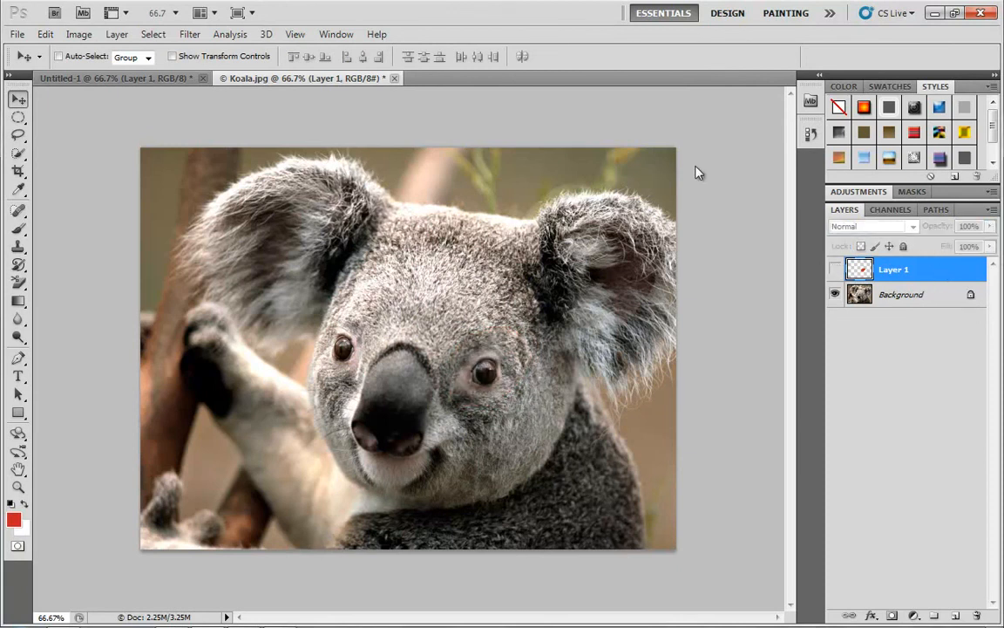